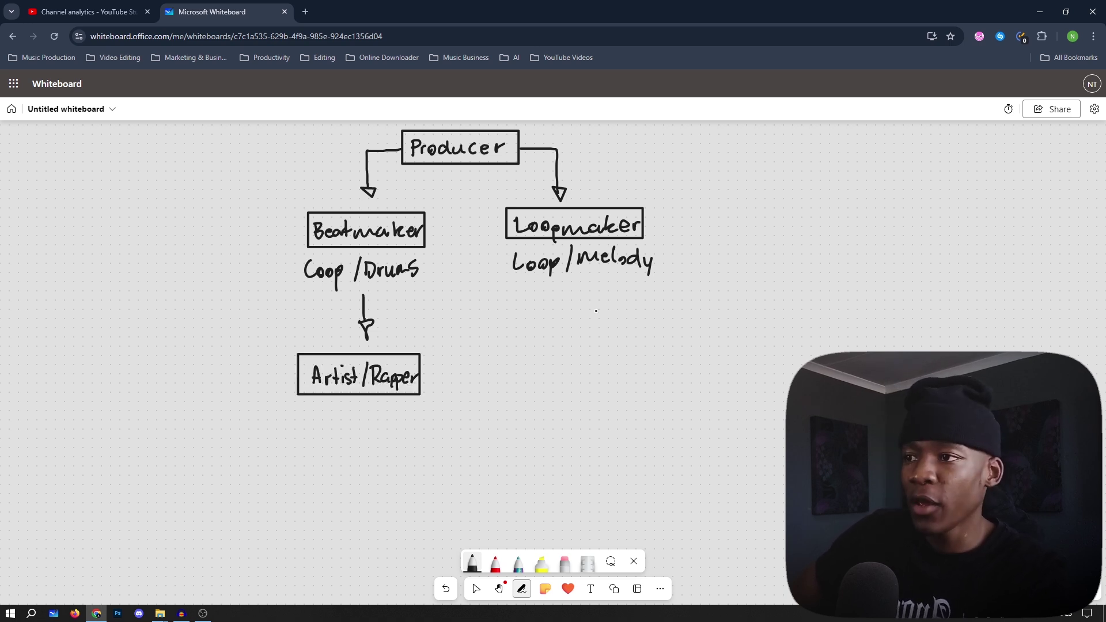
Draw the Artist/Raper box and a star mark beside the Beatmakers box.
drag(558, 330, 568, 325)
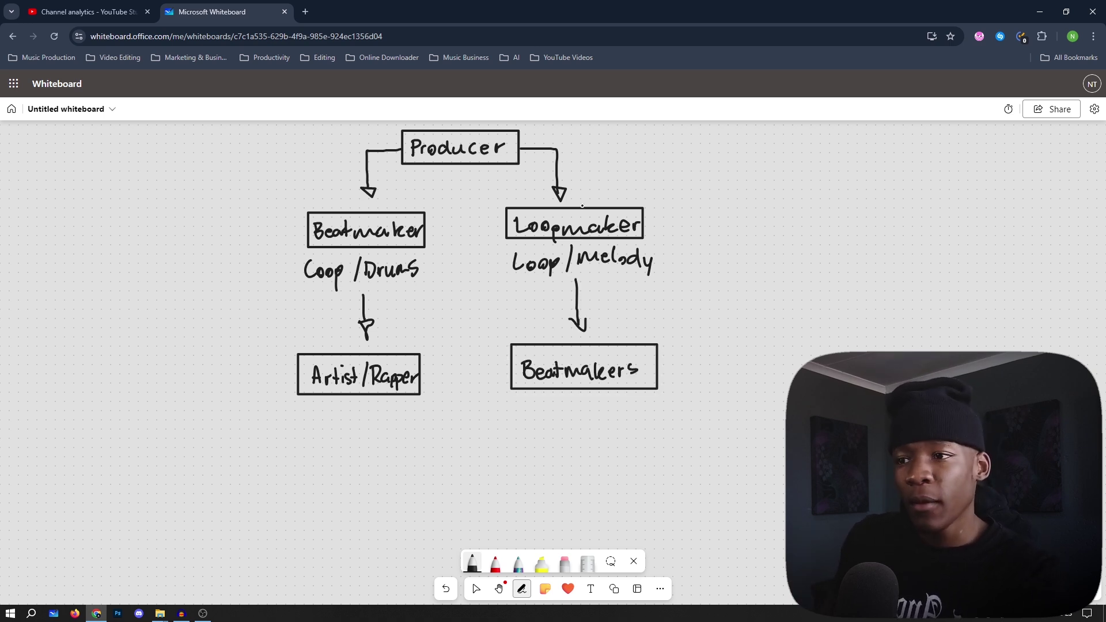
drag(680, 362, 695, 381)
mouse_move(694, 360)
mouse_down()
mouse_move(678, 380)
mouse_move(689, 377)
mouse_up()
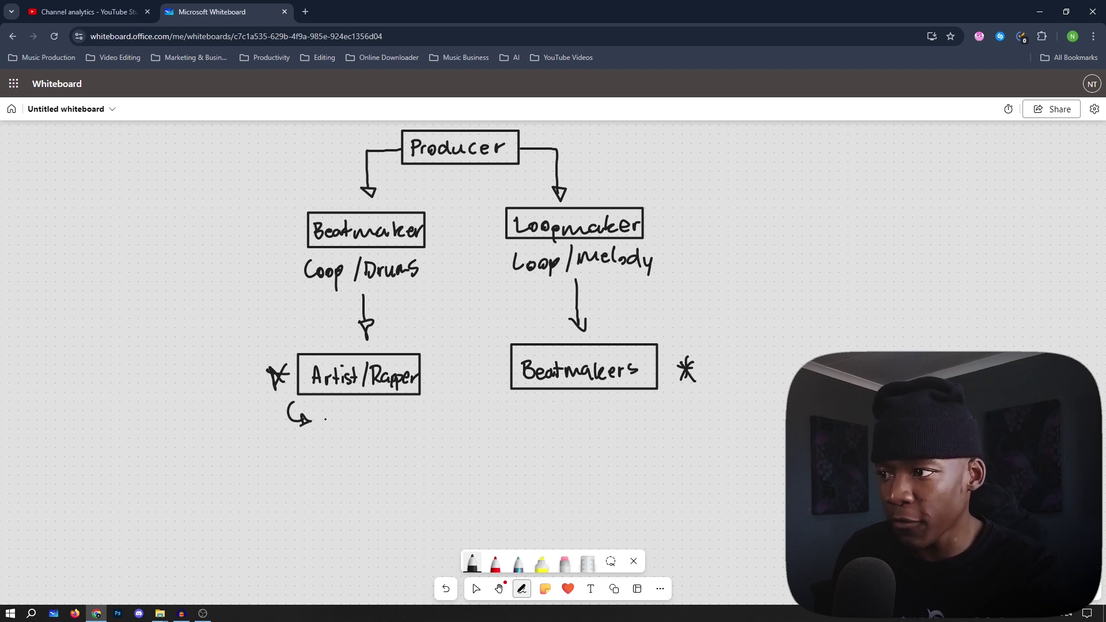
Handwrite Beats, Rec/Mix/Mast, Art Cover and Music Videos under Artist/Raper.
drag(301, 411, 314, 419)
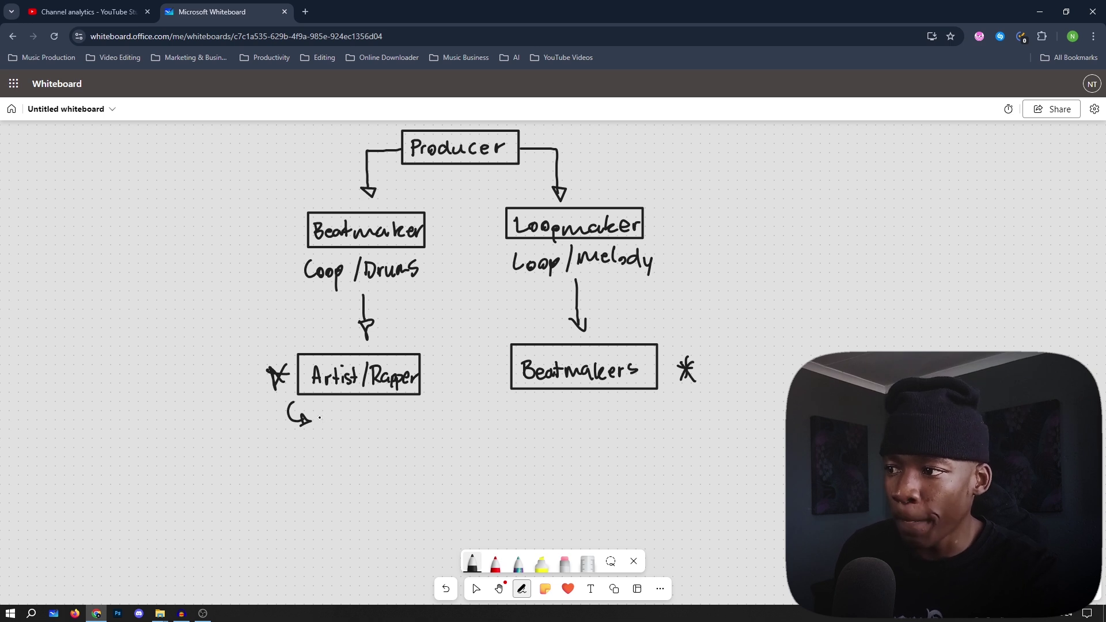
drag(319, 412, 380, 429)
mouse_move(303, 443)
mouse_down()
mouse_move(326, 459)
mouse_move(434, 450)
mouse_move(337, 484)
mouse_move(348, 486)
mouse_move(309, 517)
mouse_move(474, 514)
mouse_up()
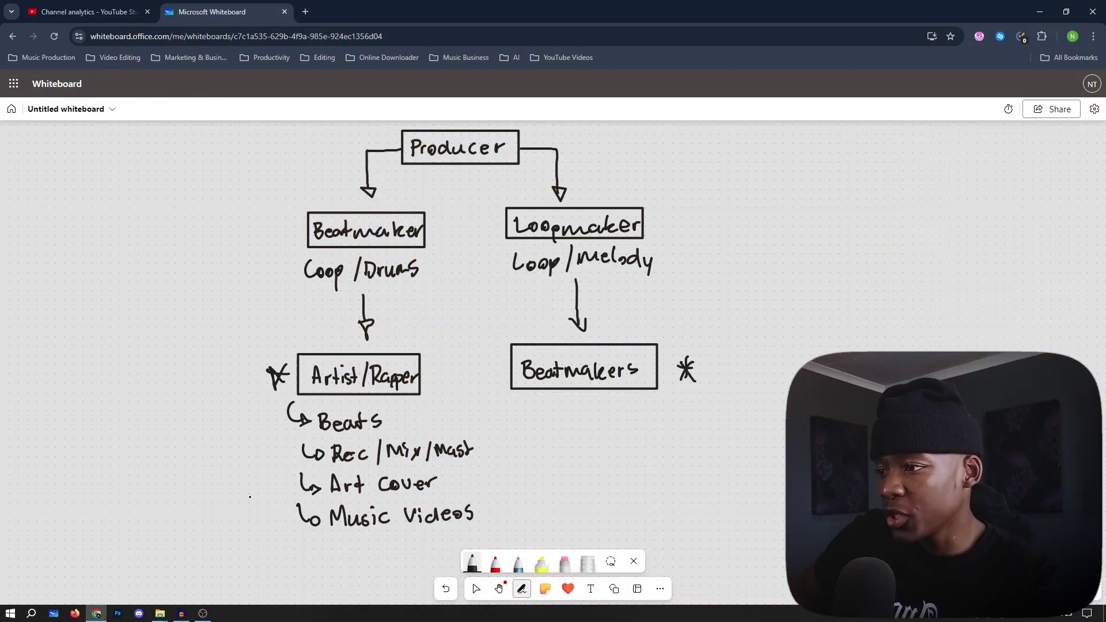
Sketch a small person figure with arrows pointing at the Artist/Raper list.
mouse_move(245, 502)
mouse_down()
mouse_move(255, 485)
mouse_move(247, 501)
mouse_move(285, 525)
mouse_up()
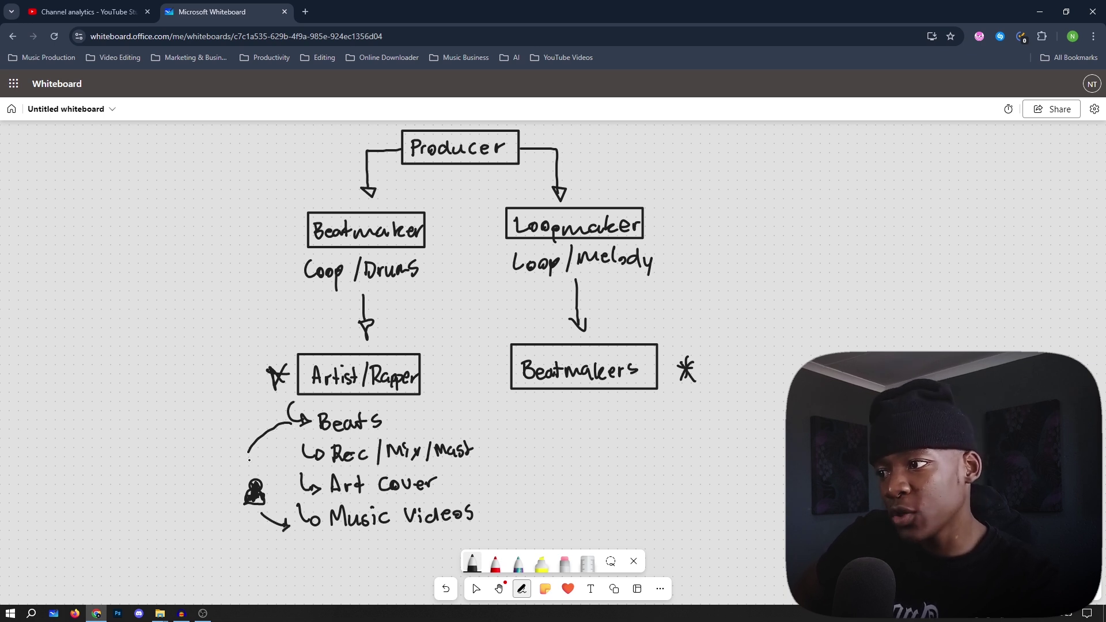
drag(245, 457, 252, 458)
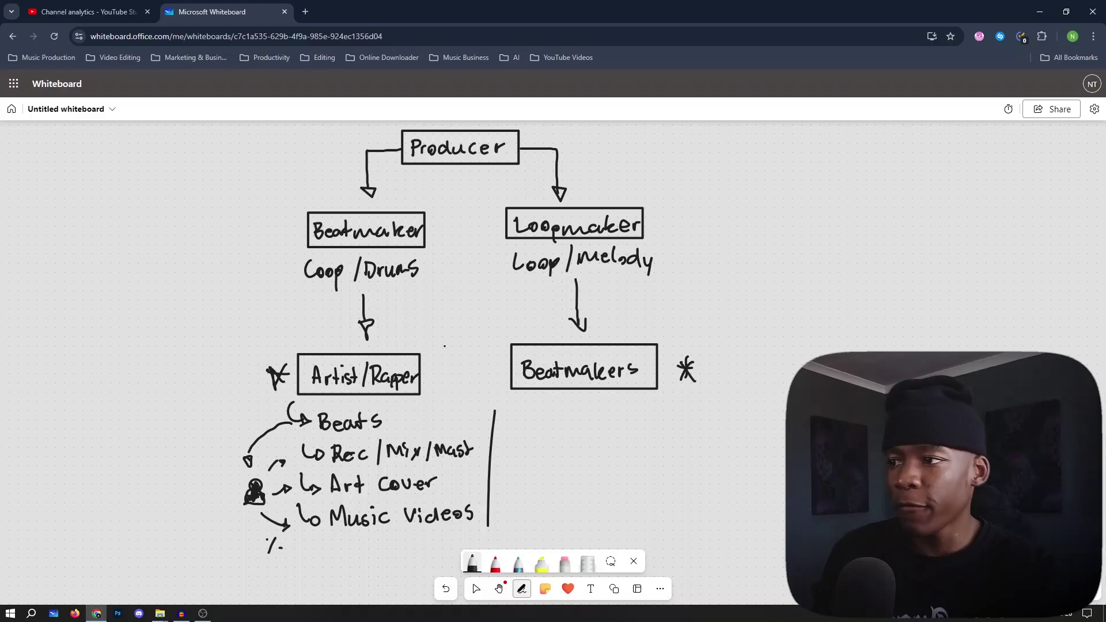
Write Melodies, Ideas (Starters and Sound Design under Beatmakers with arrows, plus a fourth arrow.
mouse_move(517, 397)
mouse_down()
mouse_move(512, 420)
mouse_move(620, 423)
mouse_up()
click(513, 443)
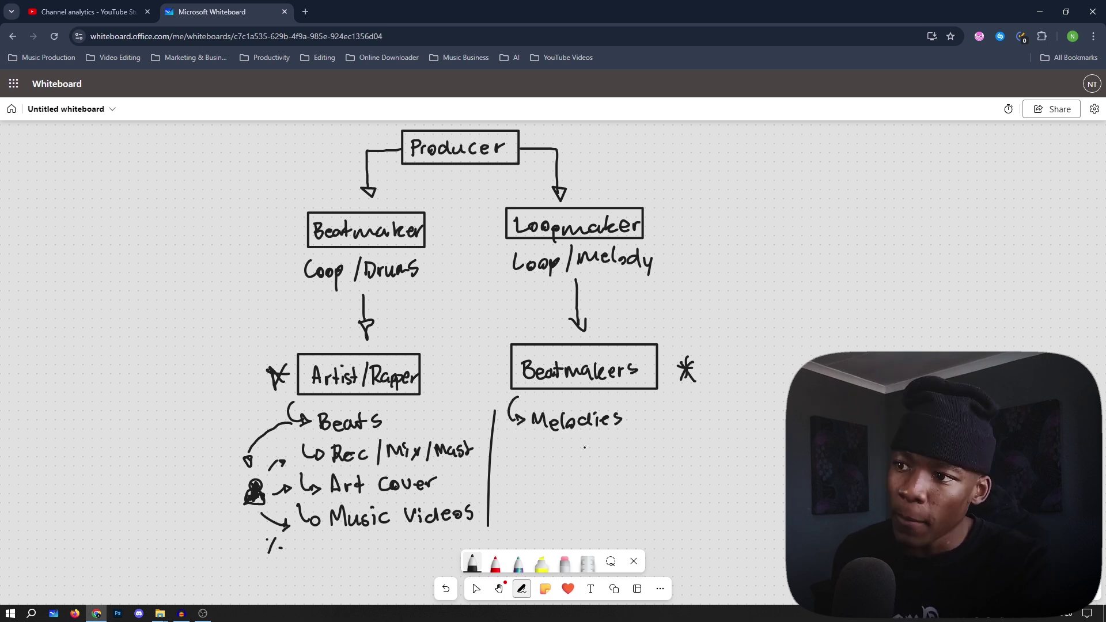
mouse_move(511, 437)
mouse_down()
mouse_move(524, 455)
mouse_move(691, 446)
mouse_up()
mouse_move(510, 474)
mouse_down()
mouse_move(534, 494)
mouse_move(593, 494)
mouse_up()
drag(605, 475, 683, 489)
key(space)
drag(596, 510, 607, 453)
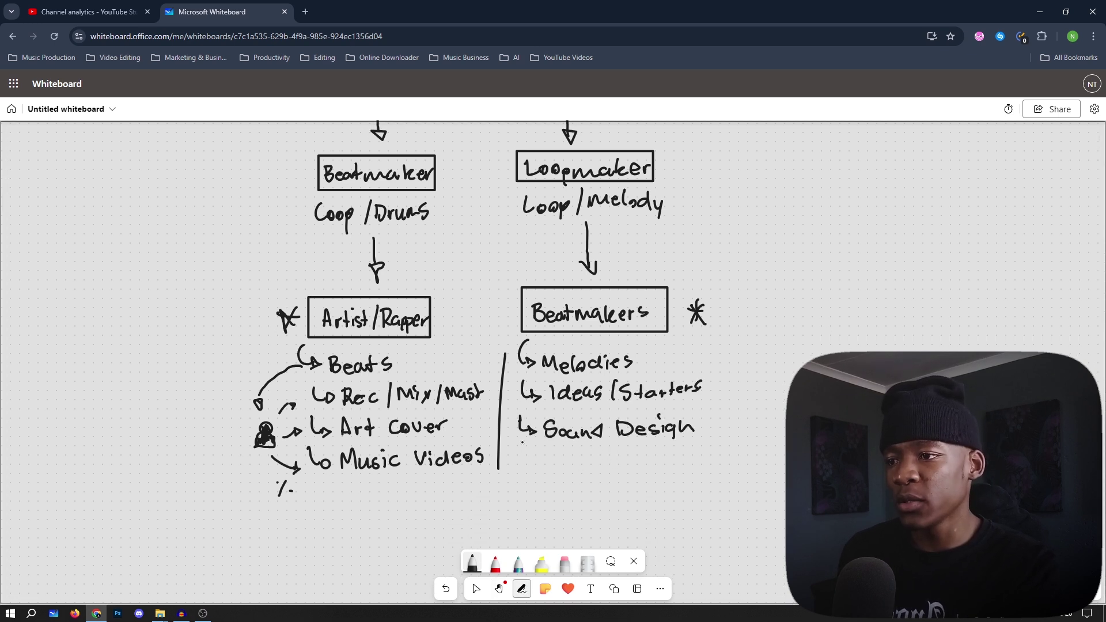
drag(530, 450, 537, 461)
Extend the items to Melodies / Loops and Starters / FLPs, and add the (OG/MK) note.
drag(644, 352, 636, 369)
drag(654, 354, 667, 368)
mouse_move(670, 360)
mouse_down()
mouse_move(700, 362)
mouse_move(713, 403)
mouse_move(754, 389)
mouse_up()
mouse_move(775, 387)
mouse_down()
mouse_move(711, 437)
mouse_move(729, 420)
mouse_move(769, 437)
mouse_up()
drag(781, 421, 798, 424)
drag(805, 420, 807, 433)
drag(816, 410, 821, 435)
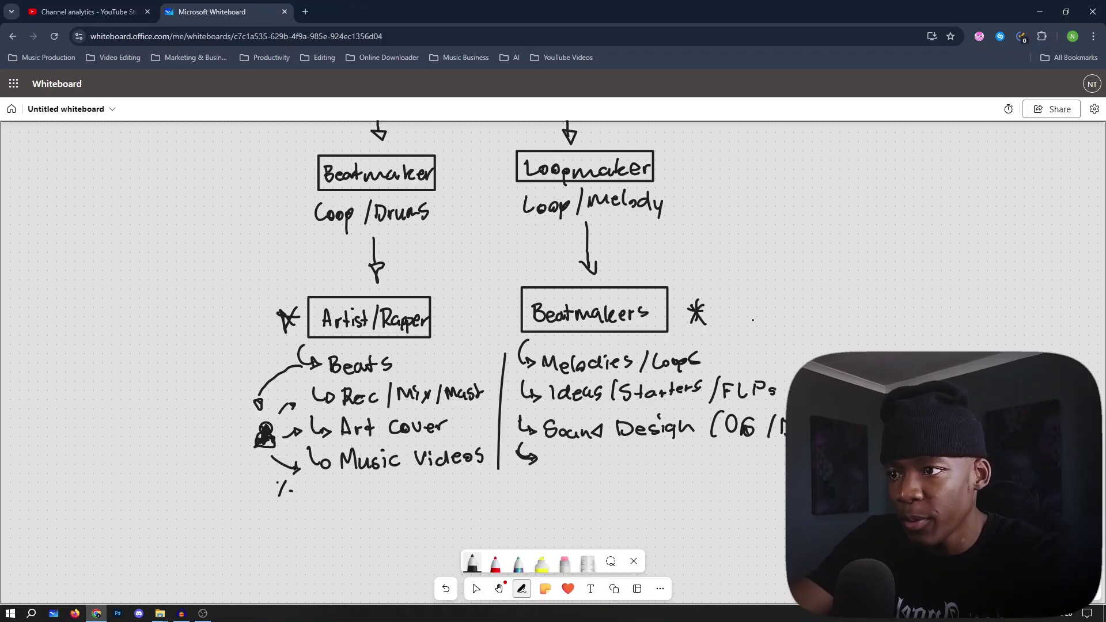
Draw a curved arrow from the star to an underlined Collab Sales note with 50/50 and 60/40 splits.
mouse_move(727, 322)
mouse_down()
mouse_move(723, 346)
mouse_move(743, 357)
mouse_move(761, 346)
mouse_move(773, 363)
mouse_move(814, 341)
mouse_up()
click(823, 352)
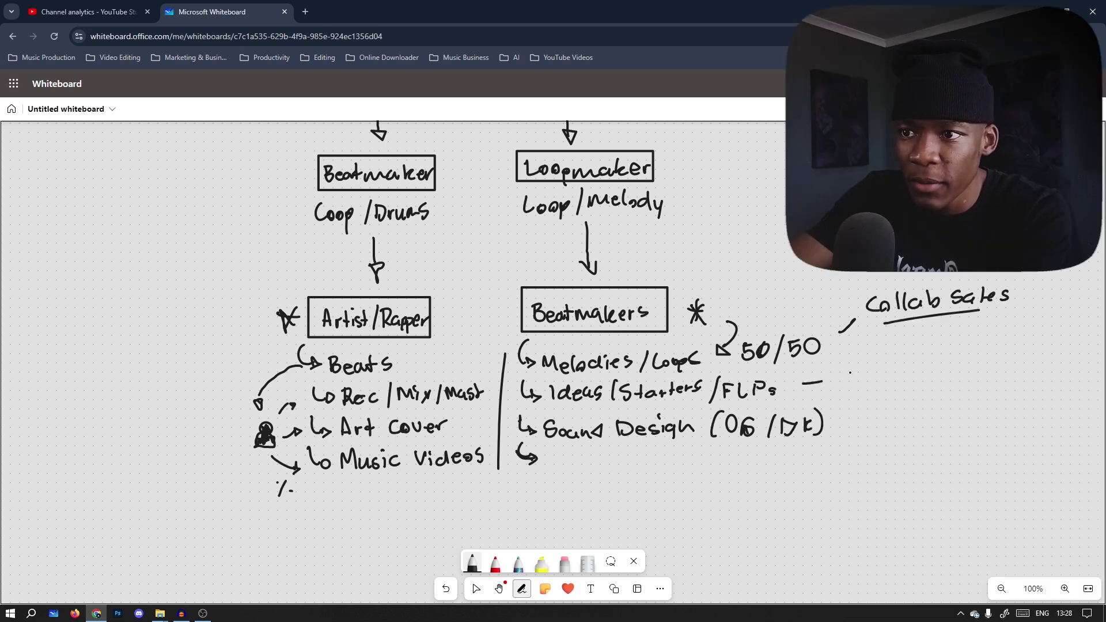
drag(866, 369, 855, 381)
drag(879, 368, 878, 370)
mouse_move(903, 361)
mouse_down()
mouse_move(892, 392)
mouse_move(922, 378)
mouse_up()
mouse_move(920, 369)
mouse_down()
mouse_move(918, 386)
mouse_move(930, 370)
mouse_up()
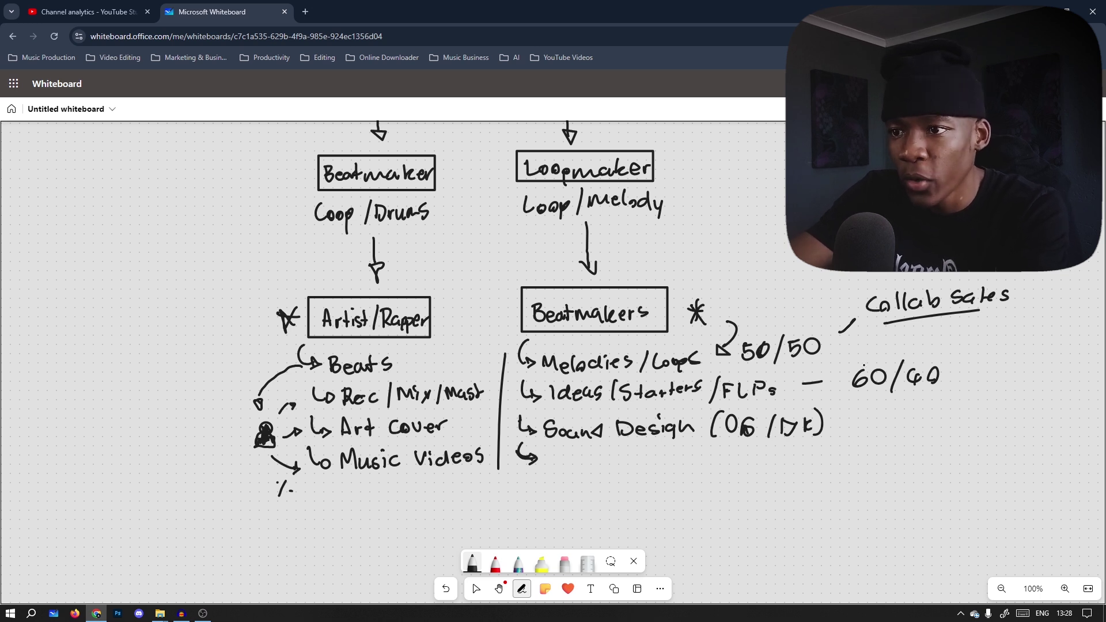
Write Feedback and Rating after Sound Design and open a bracket beside them.
drag(840, 431, 858, 429)
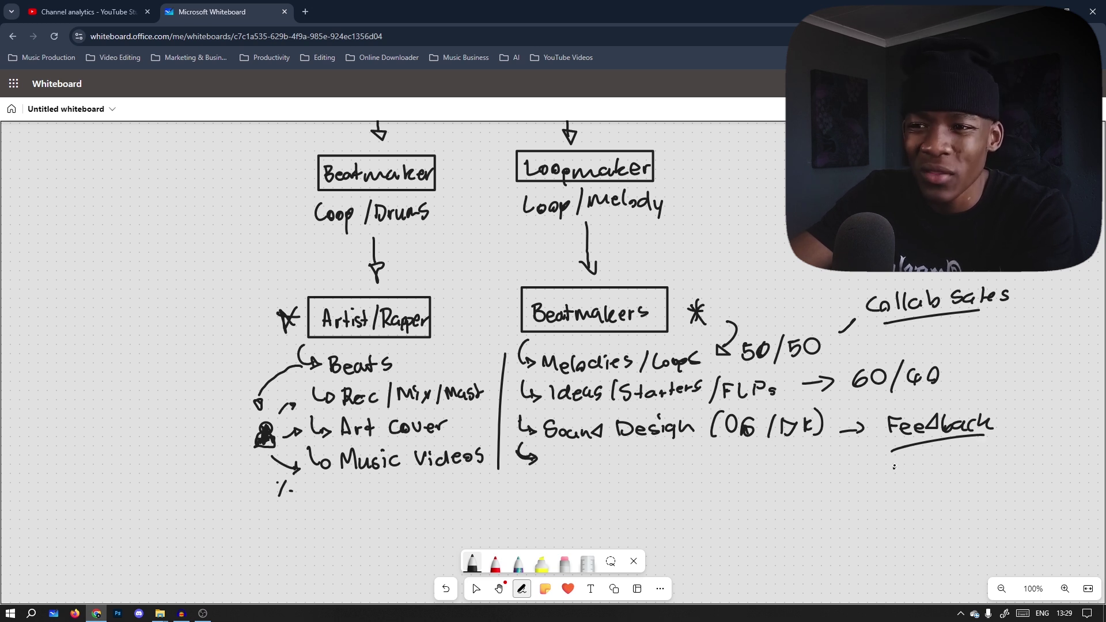
mouse_move(905, 461)
mouse_down()
mouse_move(911, 472)
mouse_move(934, 468)
mouse_up()
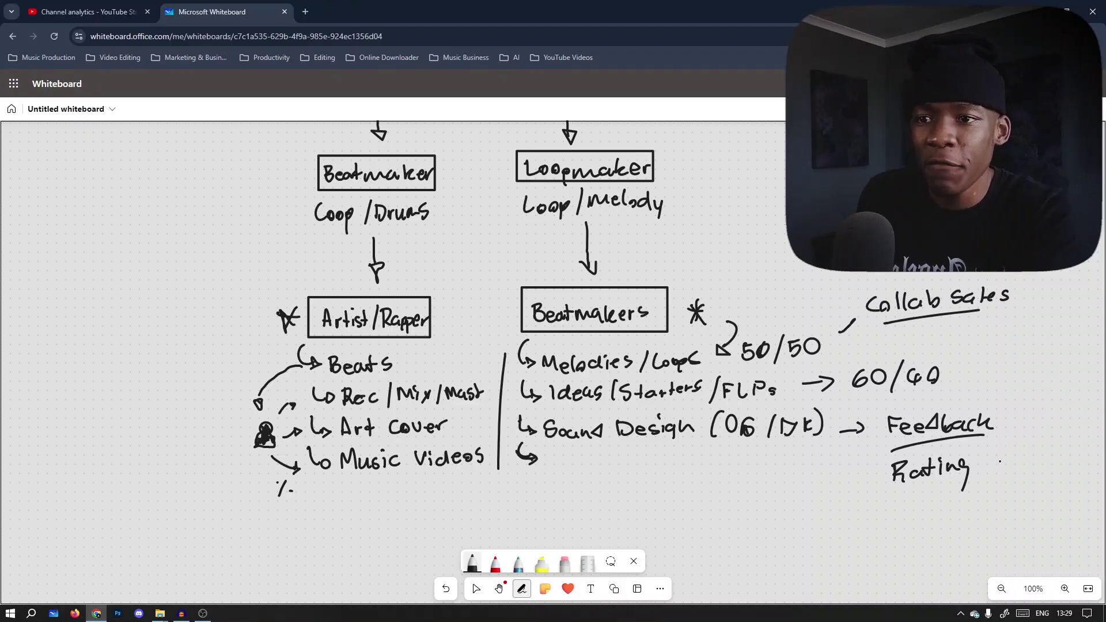
mouse_move(1020, 410)
mouse_down()
mouse_move(1034, 432)
mouse_move(1033, 419)
mouse_move(1016, 455)
mouse_up()
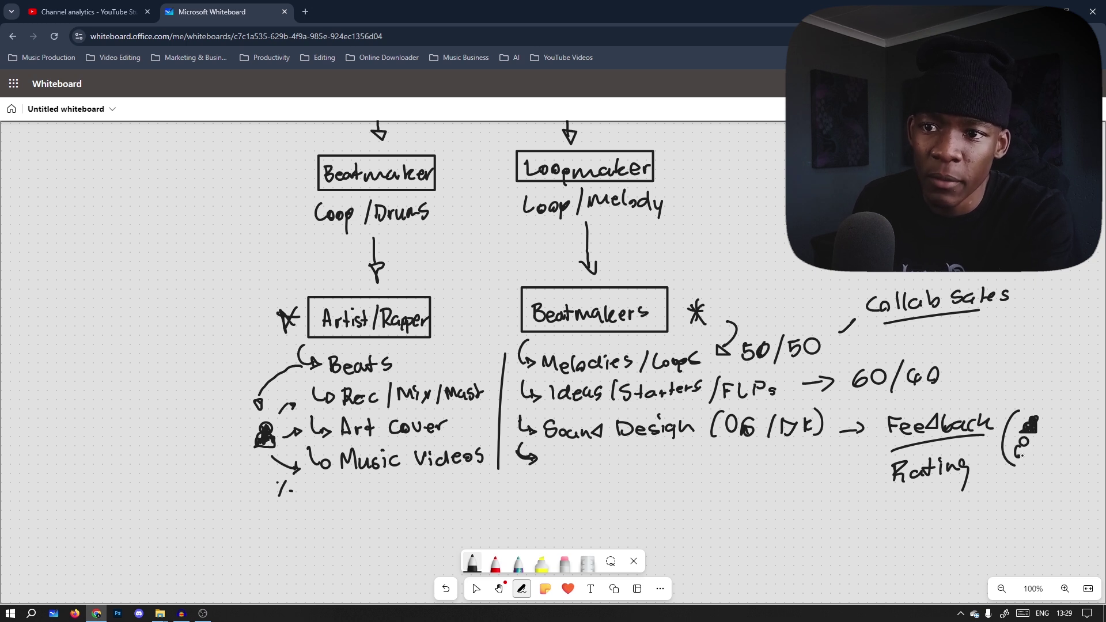
Close the bracketed figure and arrow it up to an underlined Sell / Sounds note.
mouse_move(1043, 420)
mouse_down()
mouse_move(1046, 444)
mouse_move(1055, 428)
mouse_move(946, 431)
mouse_move(964, 390)
mouse_move(969, 397)
mouse_up()
drag(974, 363, 1004, 380)
drag(1019, 358, 1010, 385)
drag(1025, 368, 1090, 376)
drag(992, 394, 1083, 384)
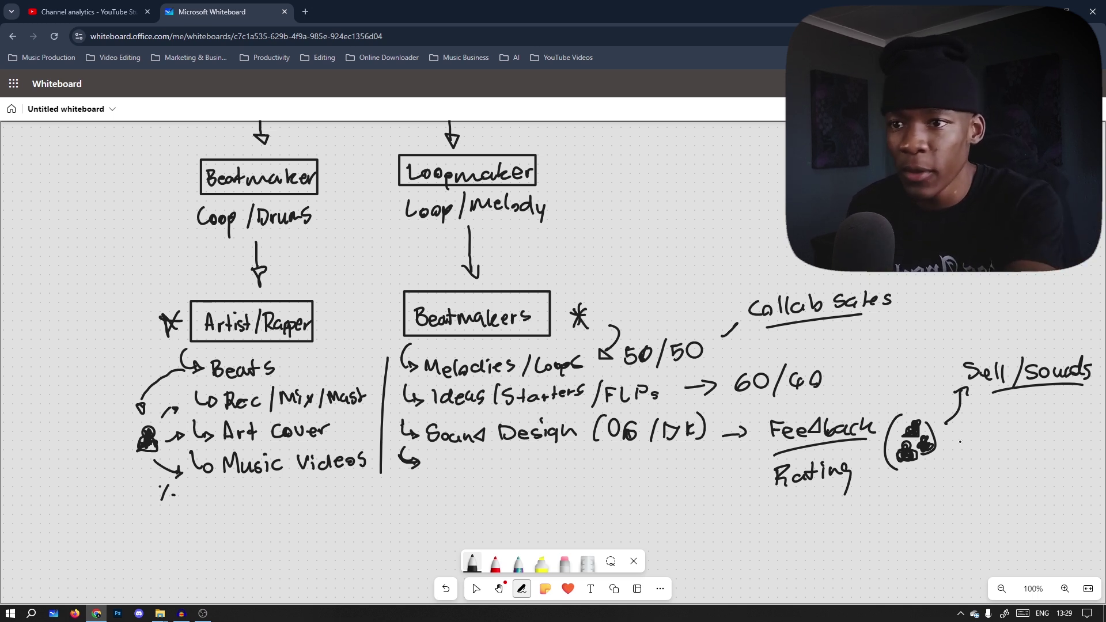
Add a curved line to a dollar sign and write Preset on the fourth Beatmakers line.
mouse_move(931, 385)
mouse_down()
mouse_move(921, 406)
mouse_move(913, 396)
mouse_up()
drag(937, 455, 994, 452)
drag(1005, 416, 999, 455)
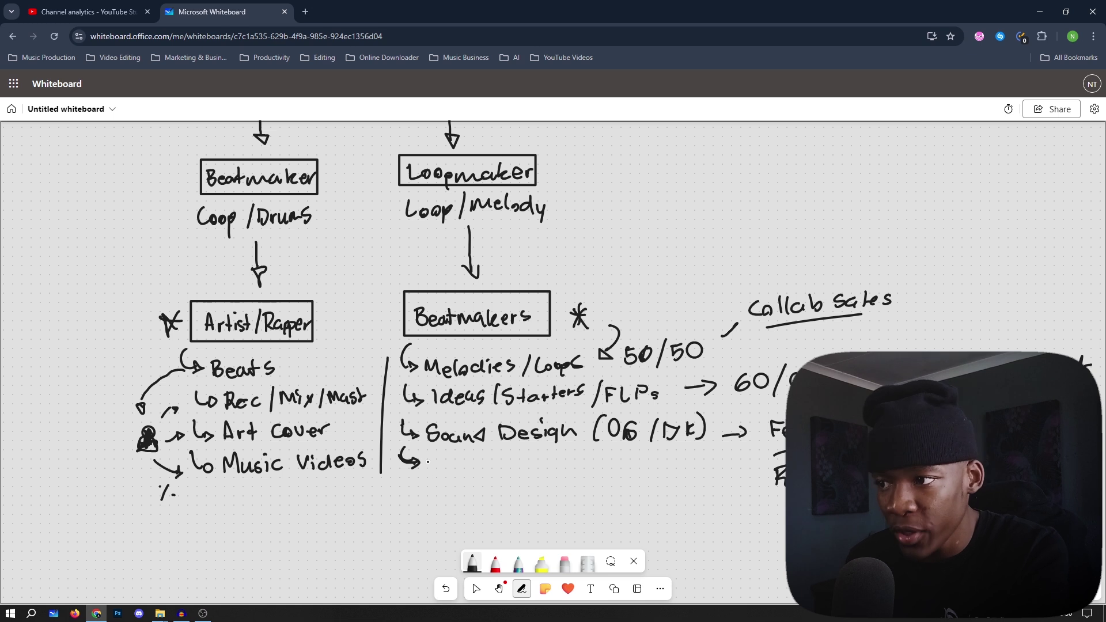
mouse_move(432, 464)
mouse_down()
mouse_move(522, 476)
mouse_move(538, 460)
mouse_up()
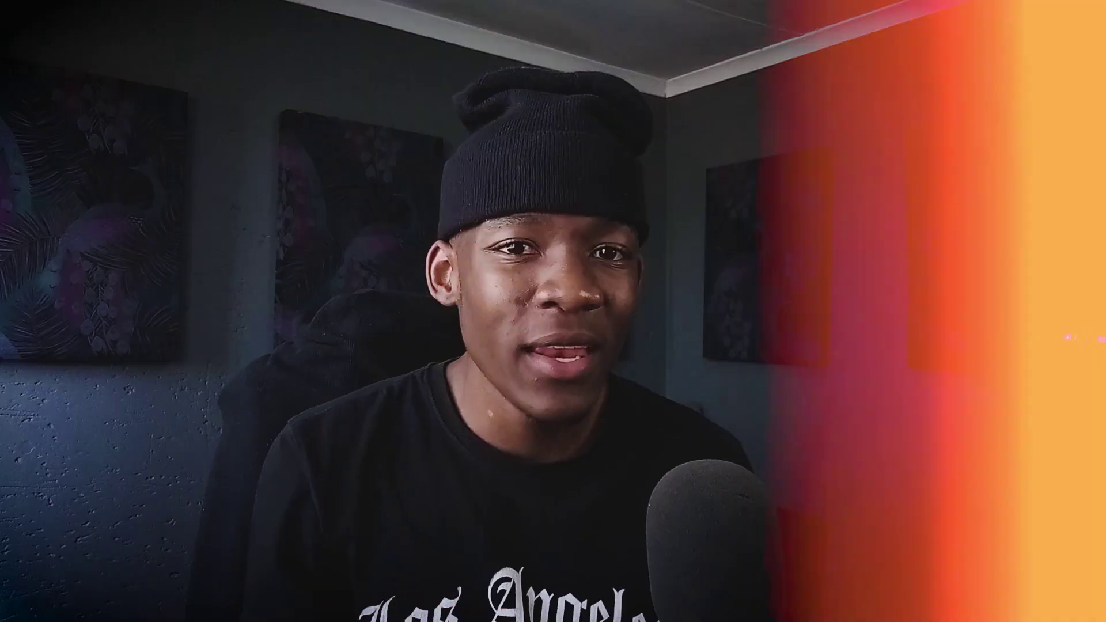